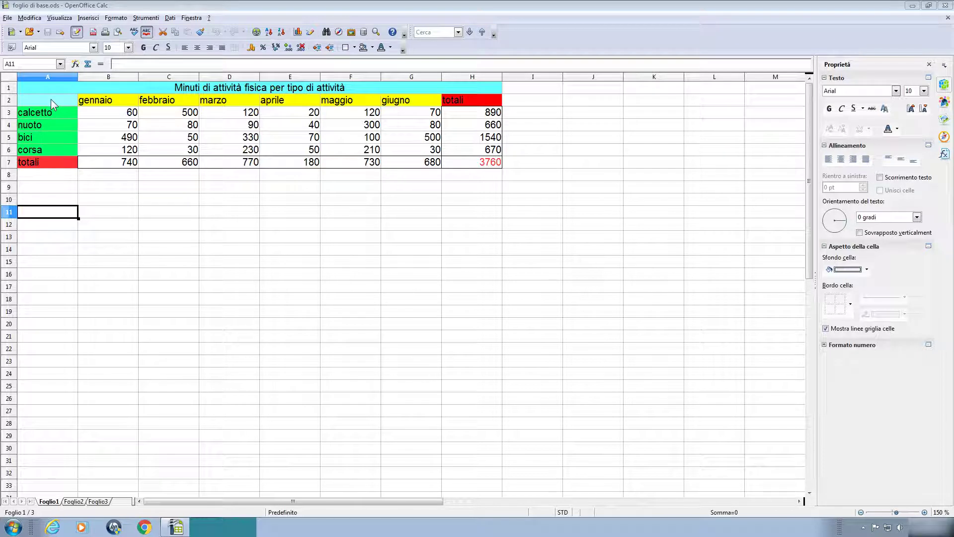
# Step: Select the sport-by-month range A2:G6 and bring up the Inserisci menu
pyautogui.moveTo(51, 99)
pyautogui.mouseDown()
pyautogui.moveTo(127, 160)
pyautogui.moveTo(400, 157)
pyautogui.mouseUp()
pyautogui.click(58, 85)
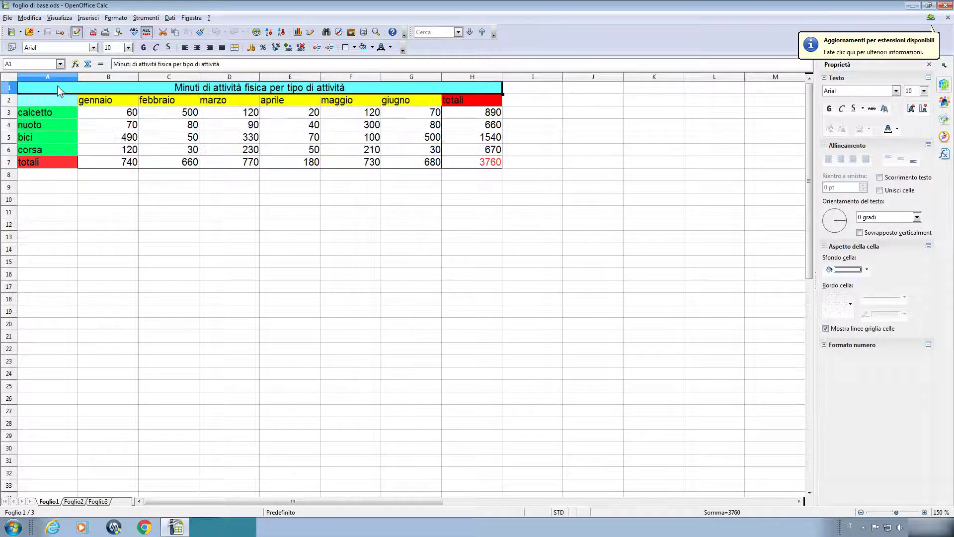
pyautogui.moveTo(59, 95); pyautogui.dragTo(435, 152)
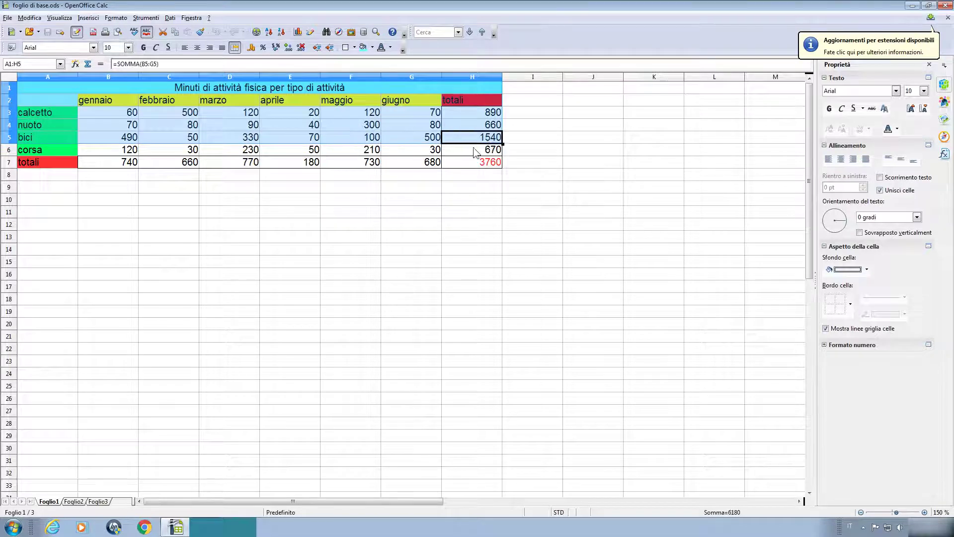
pyautogui.moveTo(435, 151)
pyautogui.mouseDown()
pyautogui.moveTo(34, 104)
pyautogui.moveTo(399, 157)
pyautogui.mouseUp()
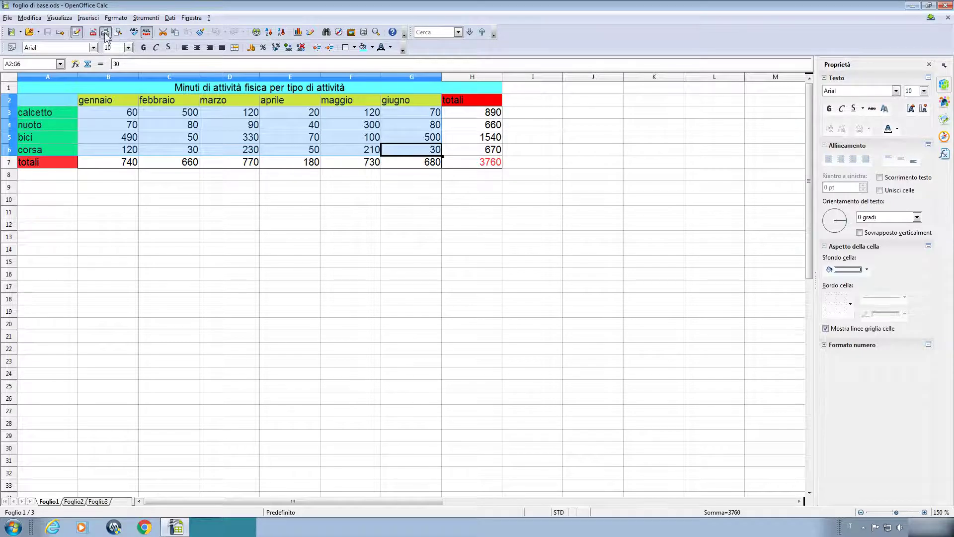
pyautogui.click(88, 18)
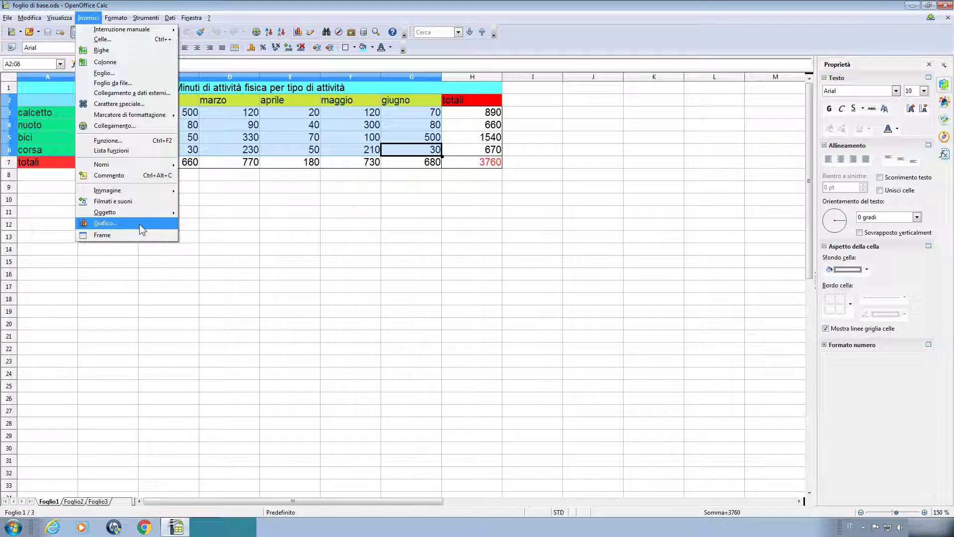
# Step: Insert a chart and compare Normale and Sovrapposto column subtypes, ending on Sovrapposto
pyautogui.click(139, 223)
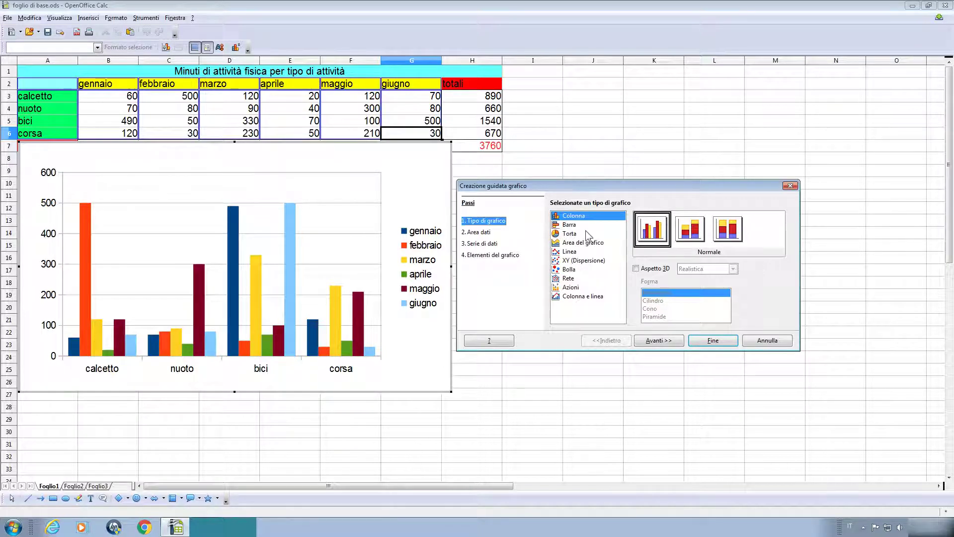
pyautogui.click(689, 231)
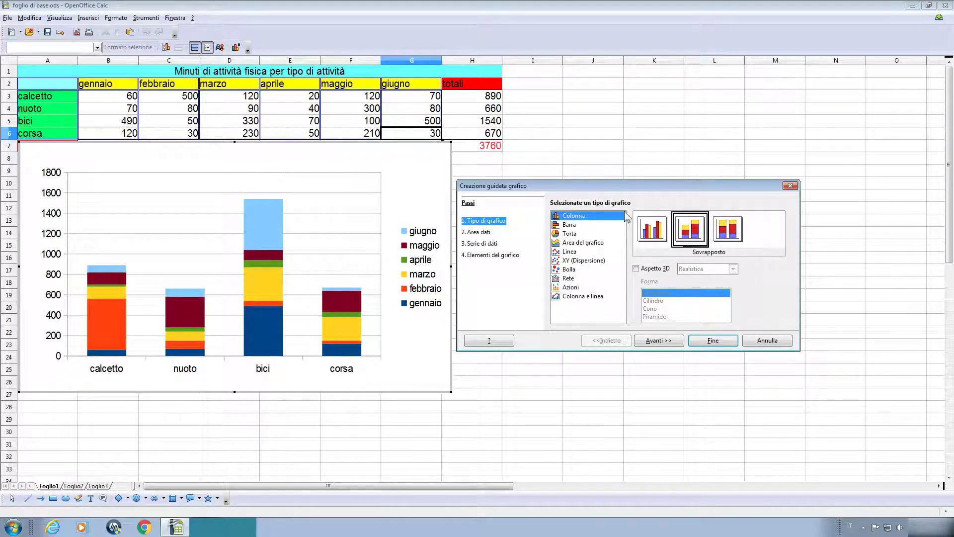
pyautogui.click(647, 235)
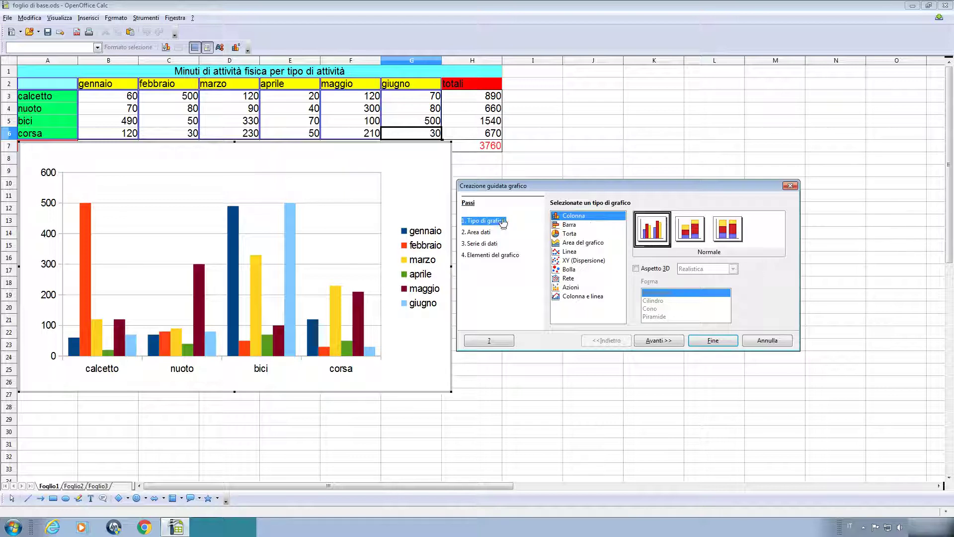
pyautogui.click(690, 234)
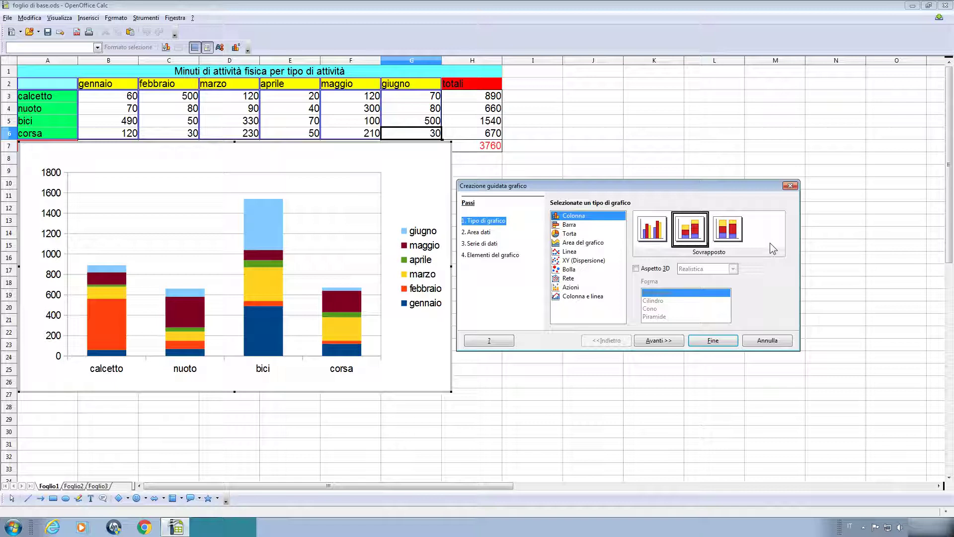
# Step: Preview percent-stacked, bar, pie and line types, then return to Colonna Normale
pyautogui.click(727, 228)
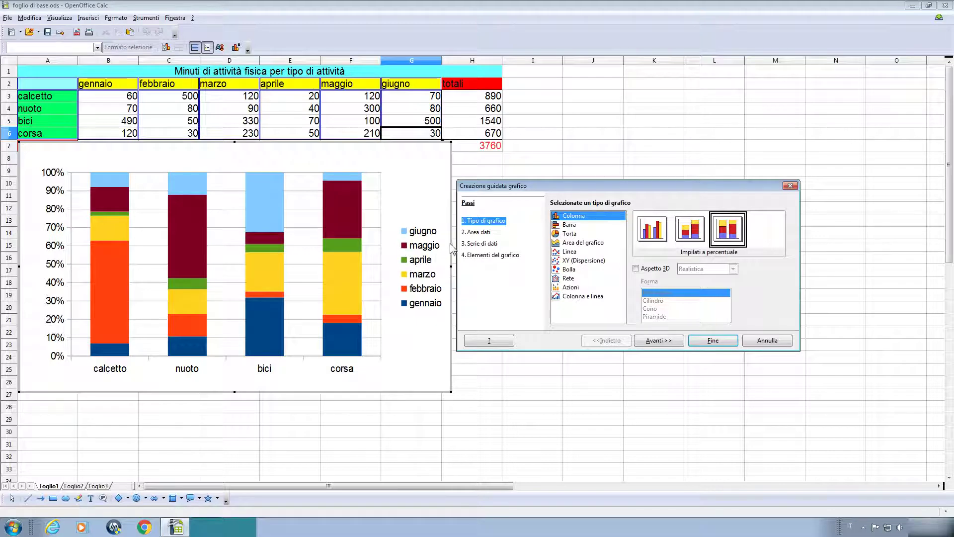
pyautogui.click(564, 226)
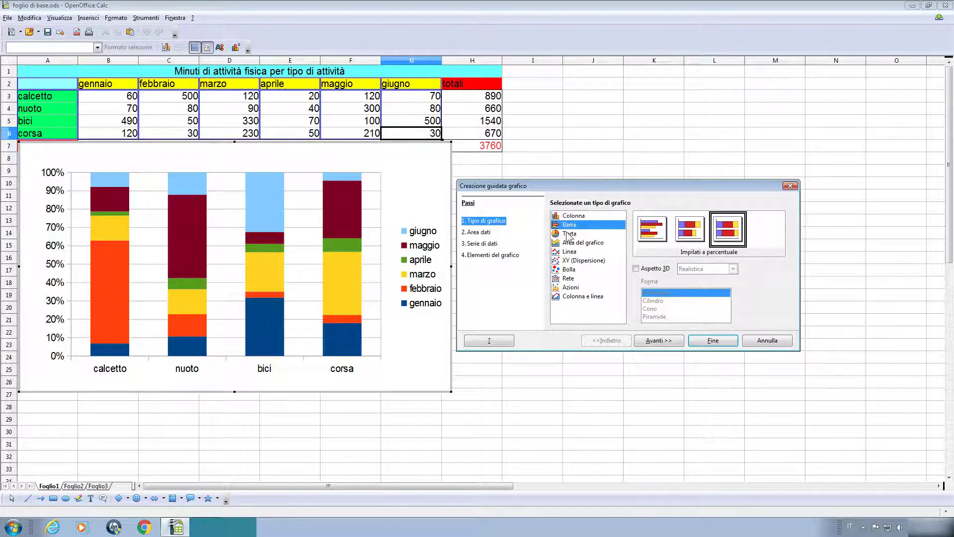
pyautogui.click(655, 235)
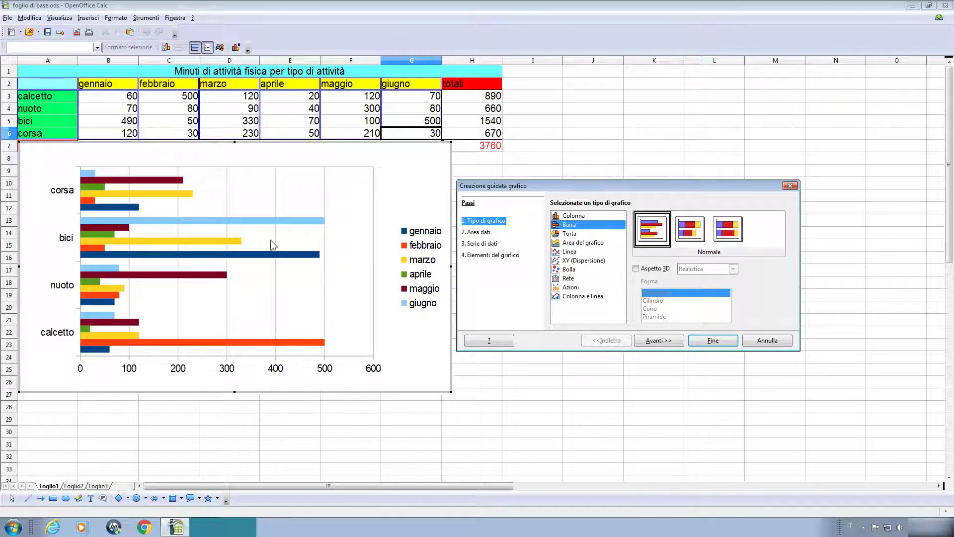
pyautogui.click(579, 235)
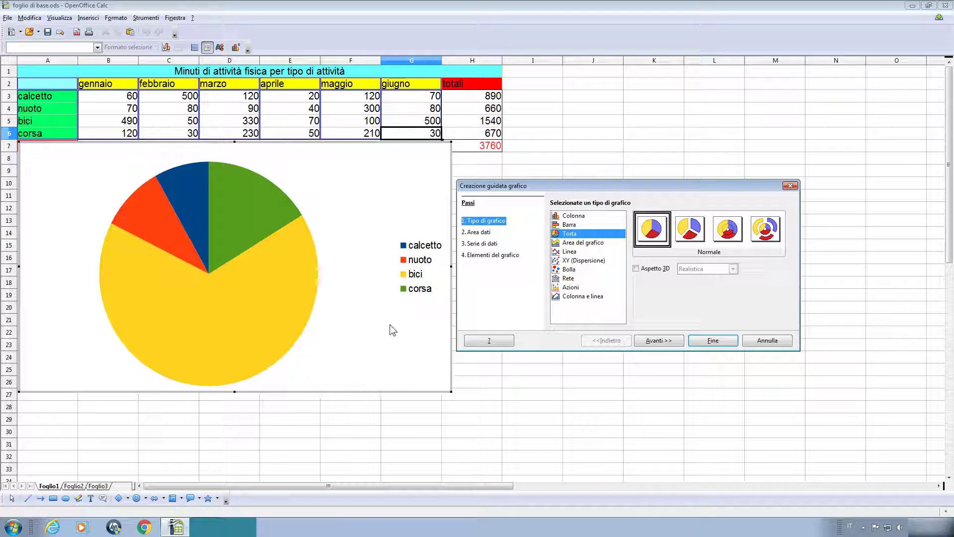
pyautogui.click(589, 253)
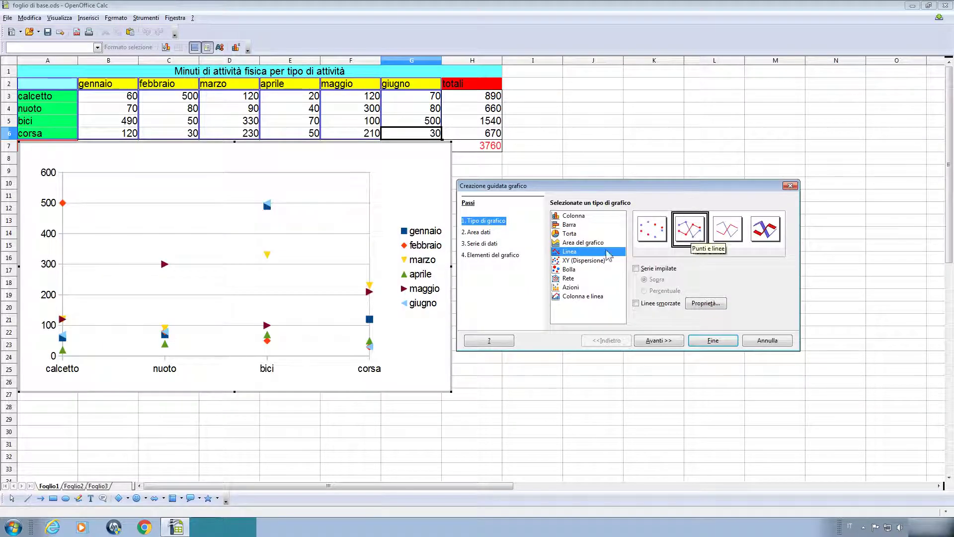
pyautogui.click(583, 217)
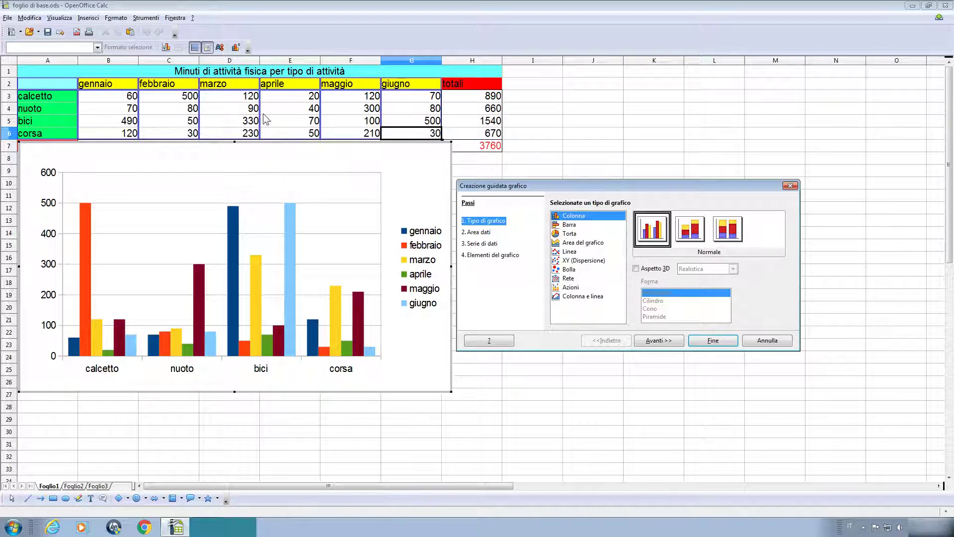
pyautogui.click(636, 269)
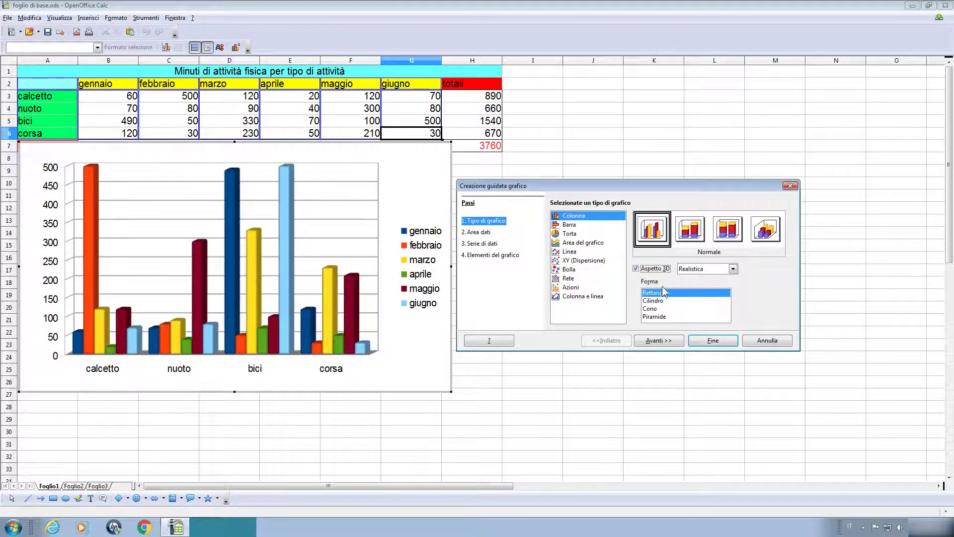
pyautogui.click(730, 271)
pyautogui.click(732, 269)
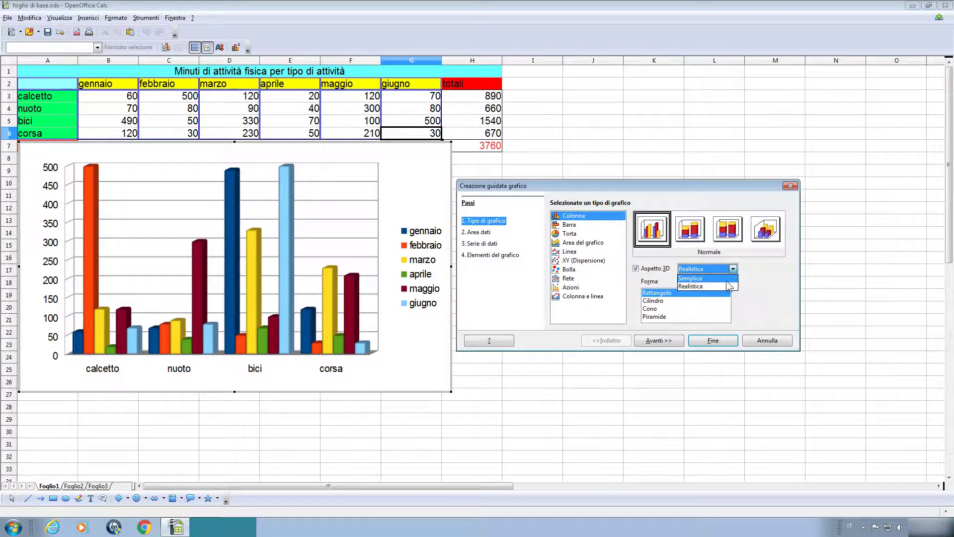
pyautogui.click(695, 277)
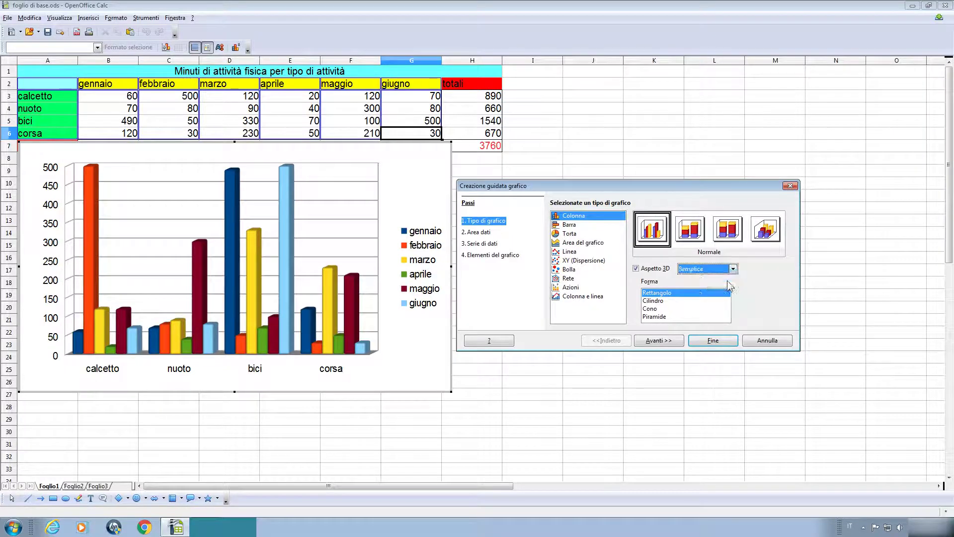
pyautogui.click(663, 301)
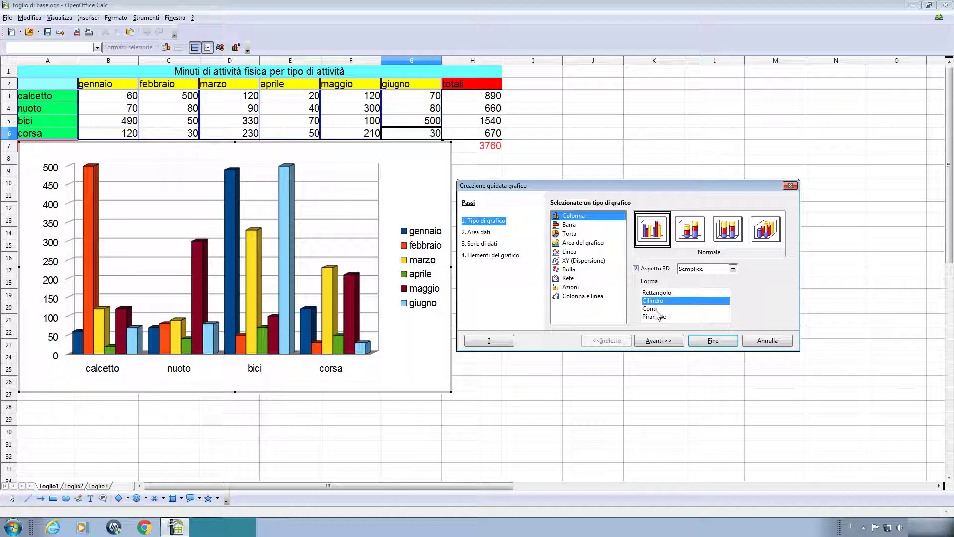
pyautogui.click(656, 309)
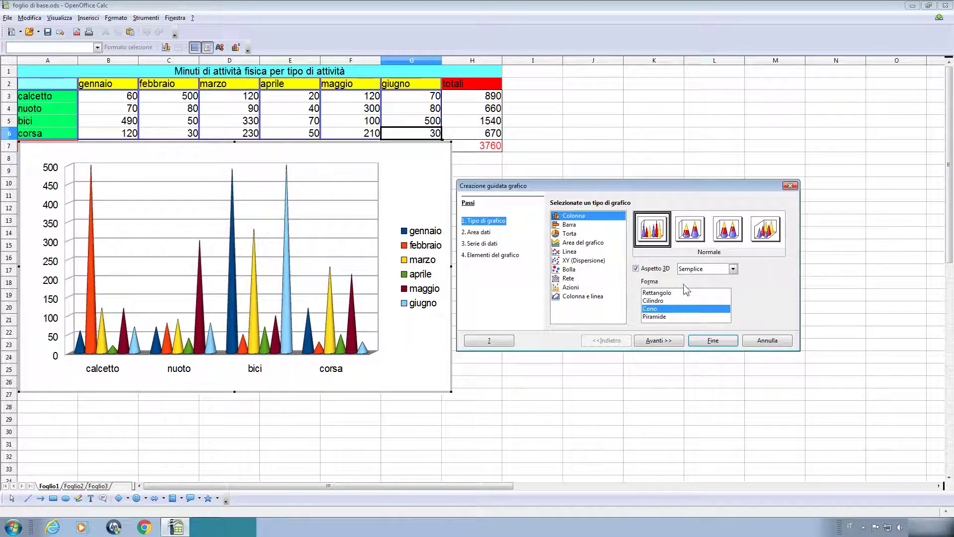
pyautogui.click(638, 269)
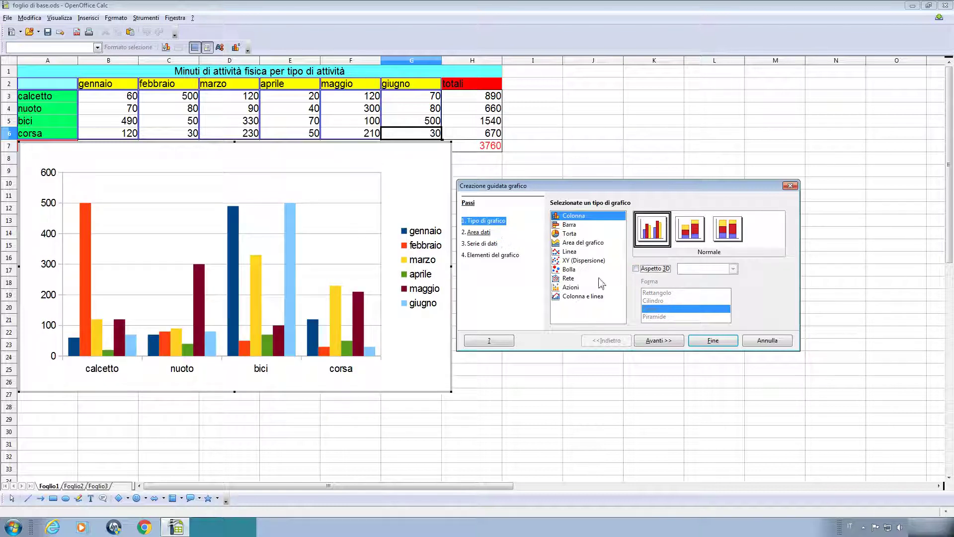
# Step: Advance the wizard to the Area dati step showing range $Foglio1.$A$2:$G$6
pyautogui.click(660, 342)
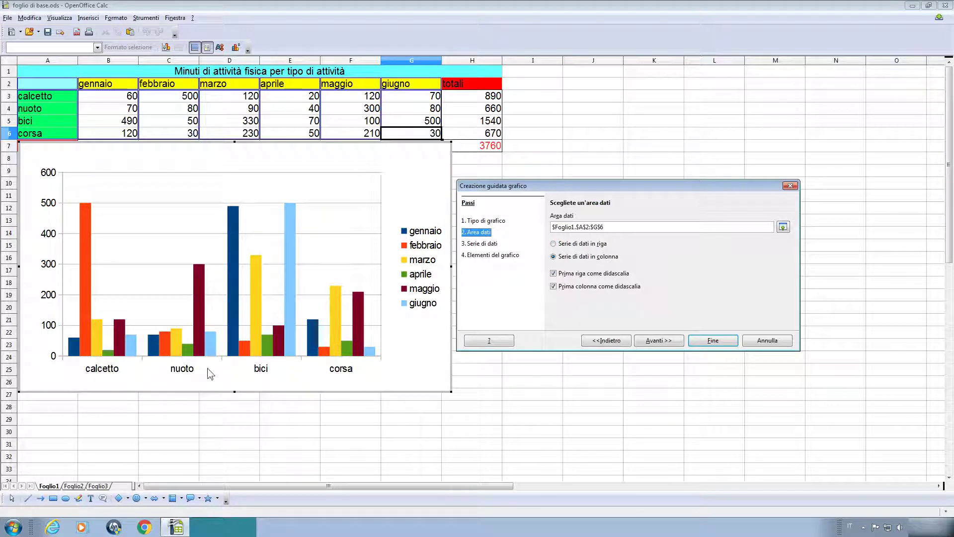
# Step: Set data series in rows and advance to the calcetto, nuoto, bici, corsa series list
pyautogui.click(574, 243)
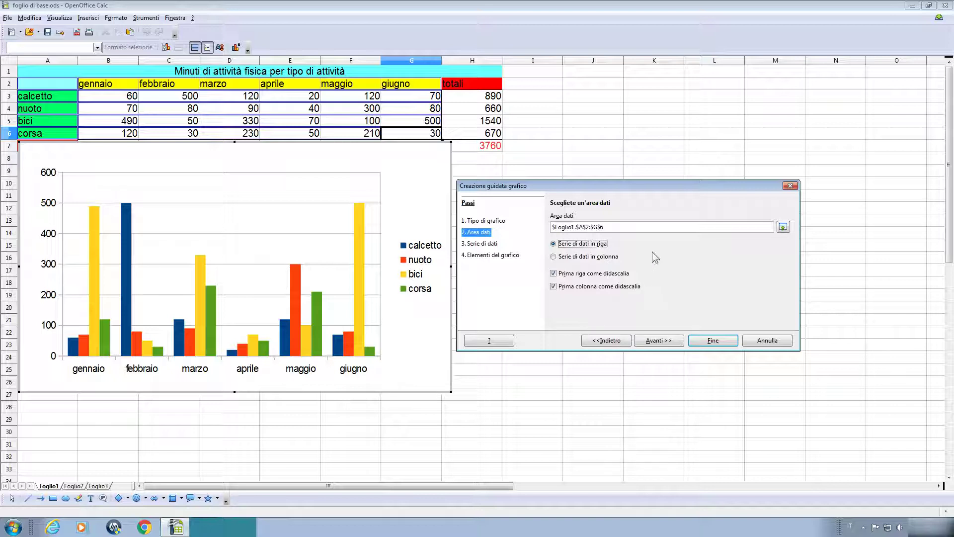
pyautogui.click(496, 247)
pyautogui.click(478, 232)
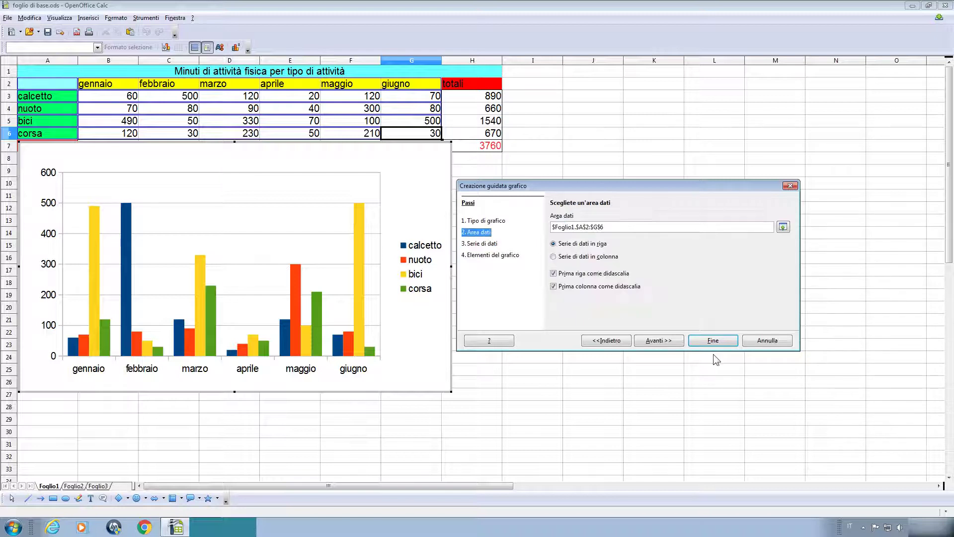
pyautogui.click(677, 345)
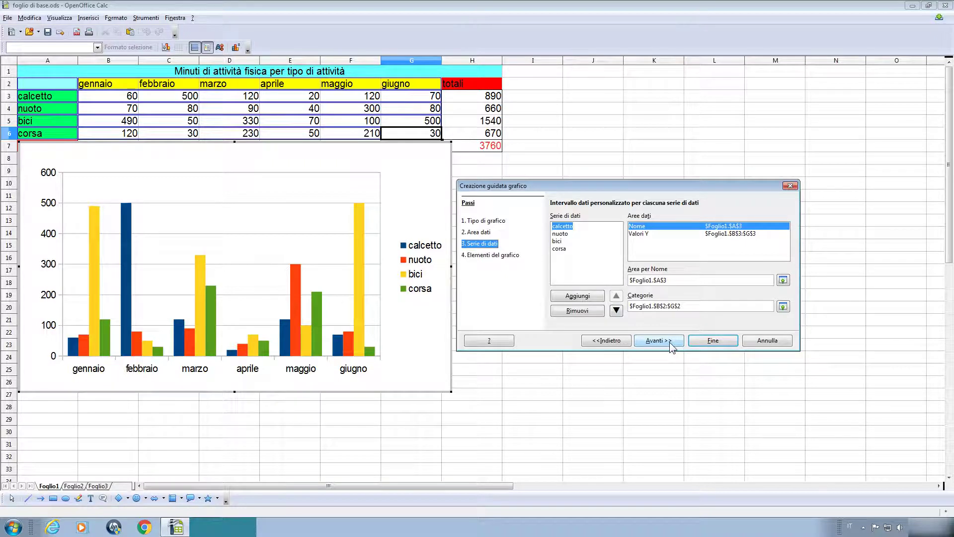
# Step: Try left and top legend positions, settle on In basso, and finish the chart
pyautogui.click(669, 342)
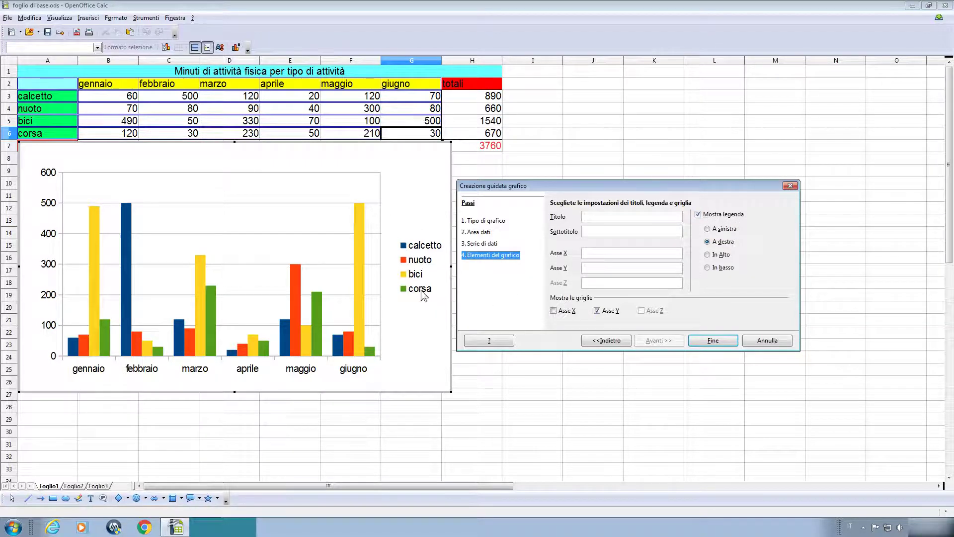
pyautogui.click(724, 229)
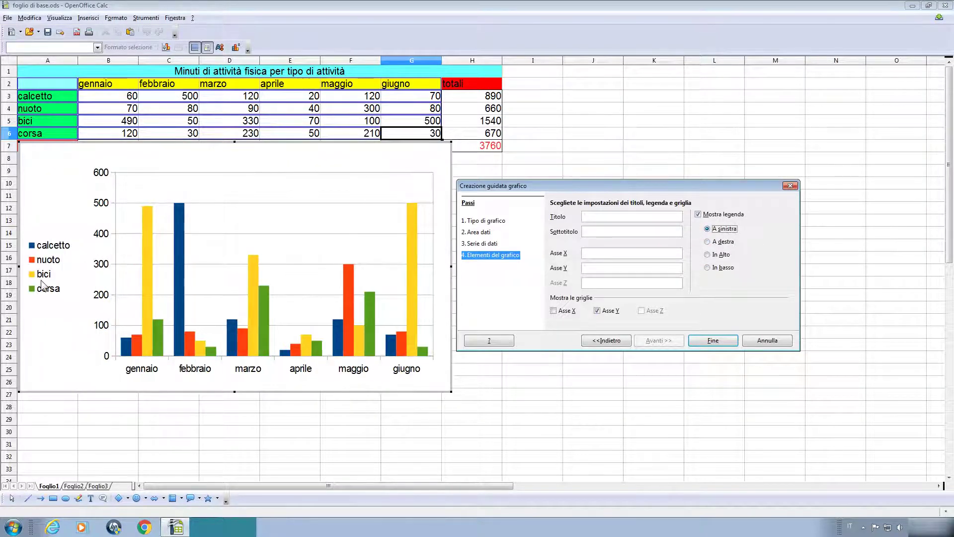
pyautogui.click(724, 256)
pyautogui.click(716, 267)
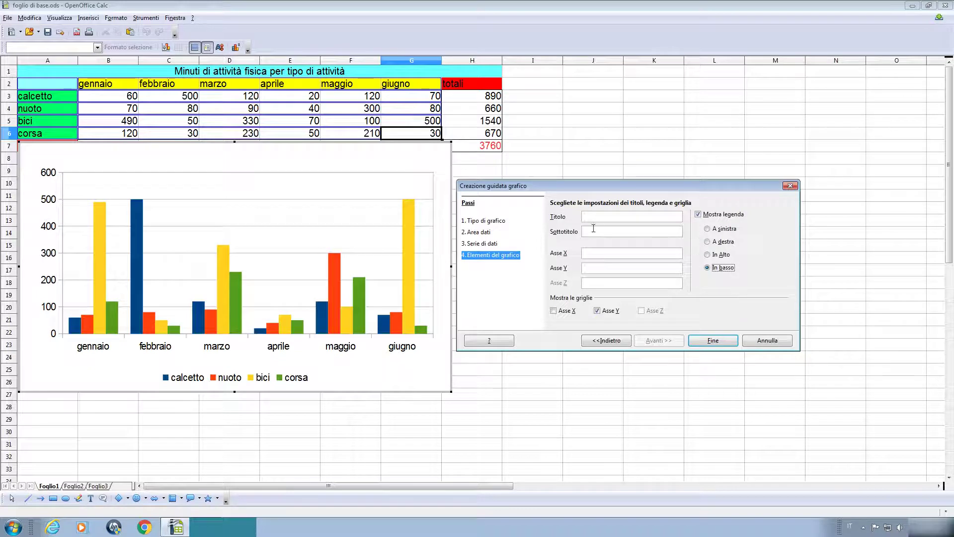
pyautogui.click(717, 341)
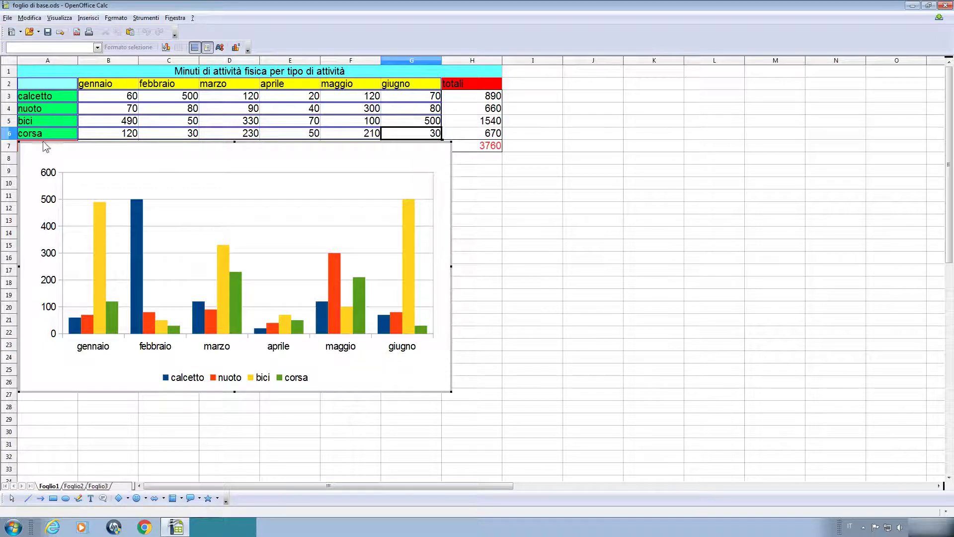
# Step: Drag the chart below the table, clearing the totali row, and open the corsa series formatting
pyautogui.click(28, 151)
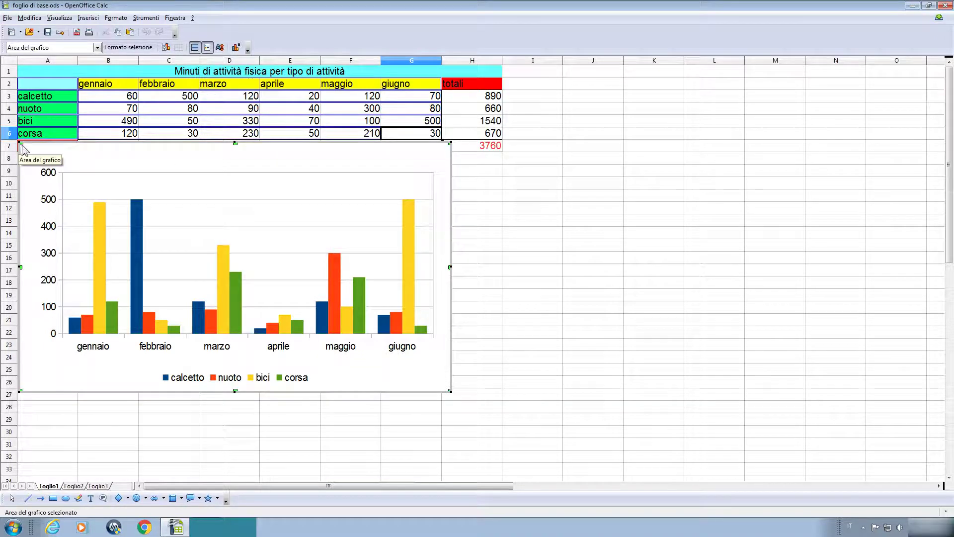
pyautogui.moveTo(21, 147); pyautogui.dragTo(302, 200)
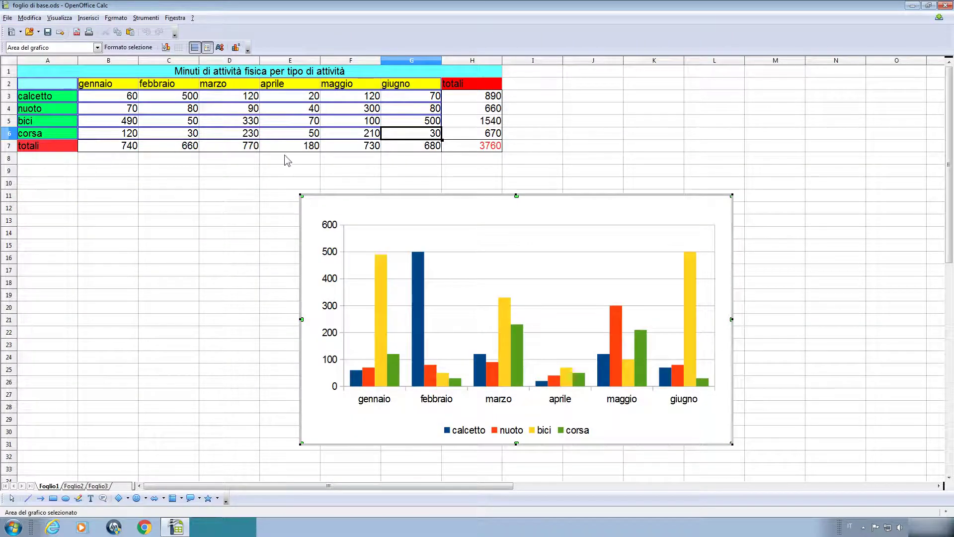
pyautogui.click(643, 369)
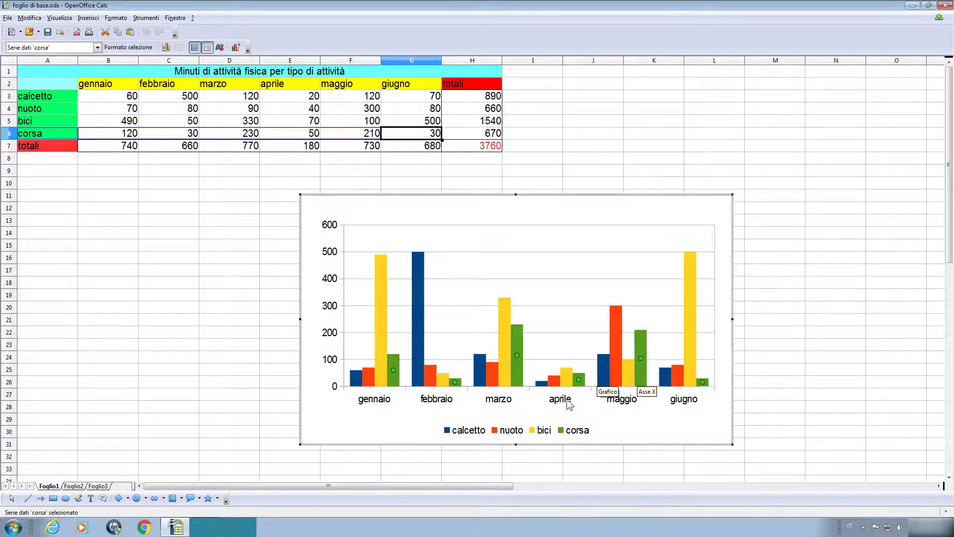
pyautogui.doubleClick(517, 360)
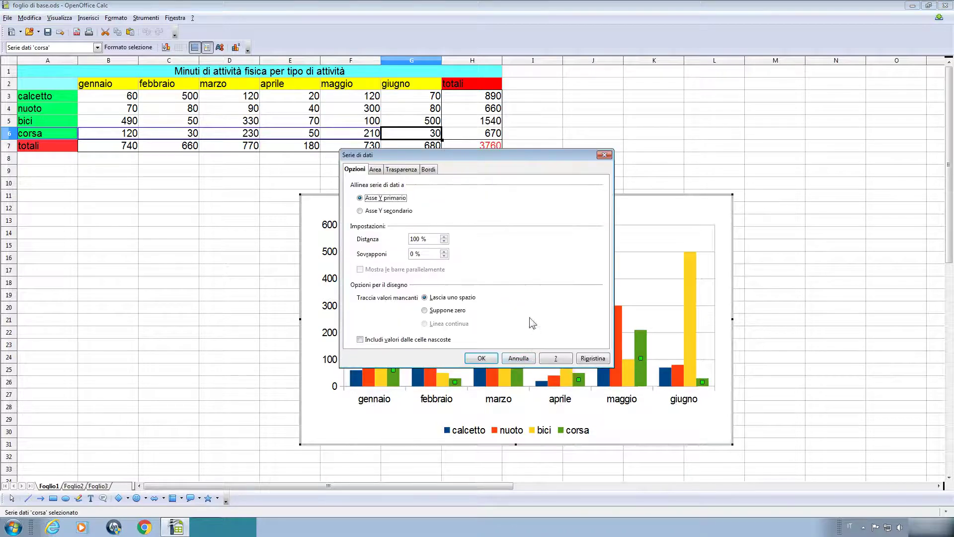
# Step: Fill the corsa series with the purple Grafico 9 colour and apply it
pyautogui.click(376, 170)
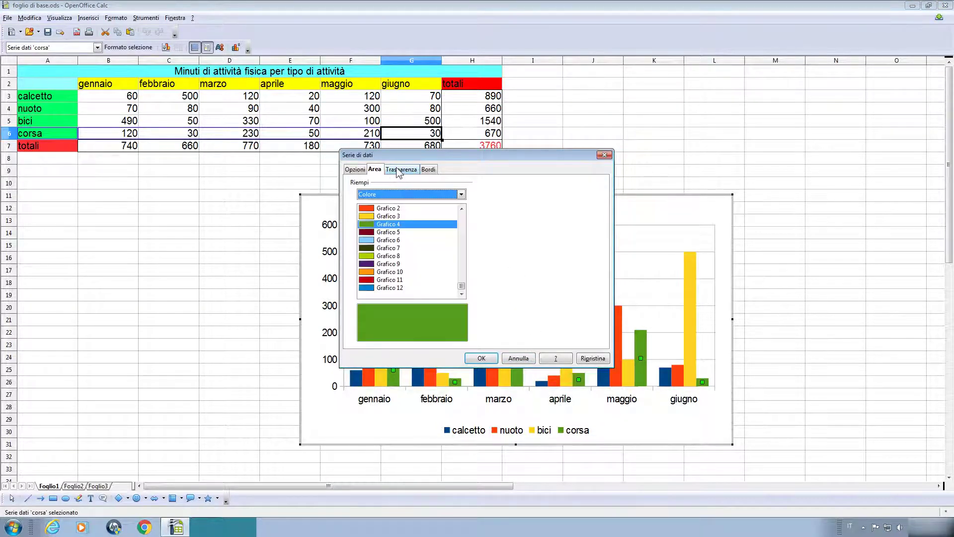
pyautogui.click(605, 155)
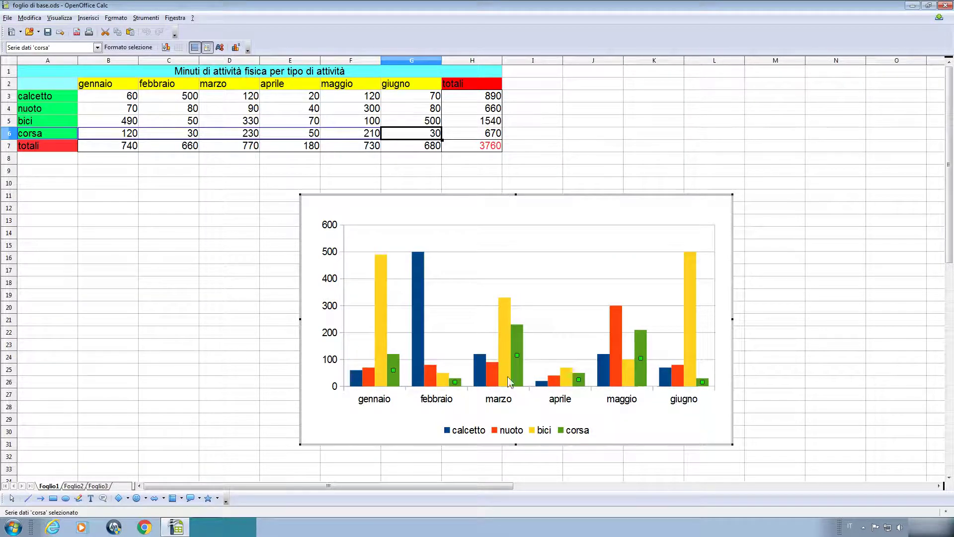
pyautogui.moveTo(517, 365)
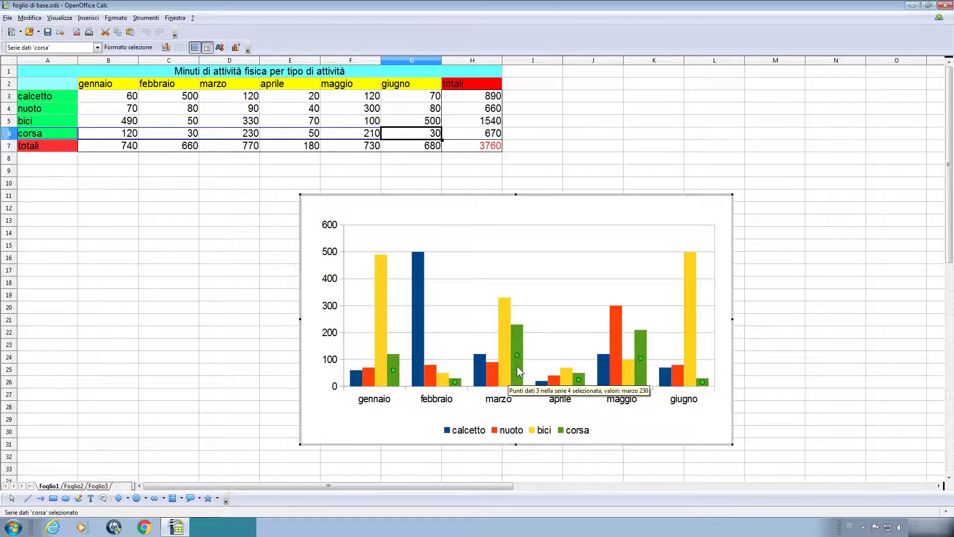
pyautogui.doubleClick(517, 365)
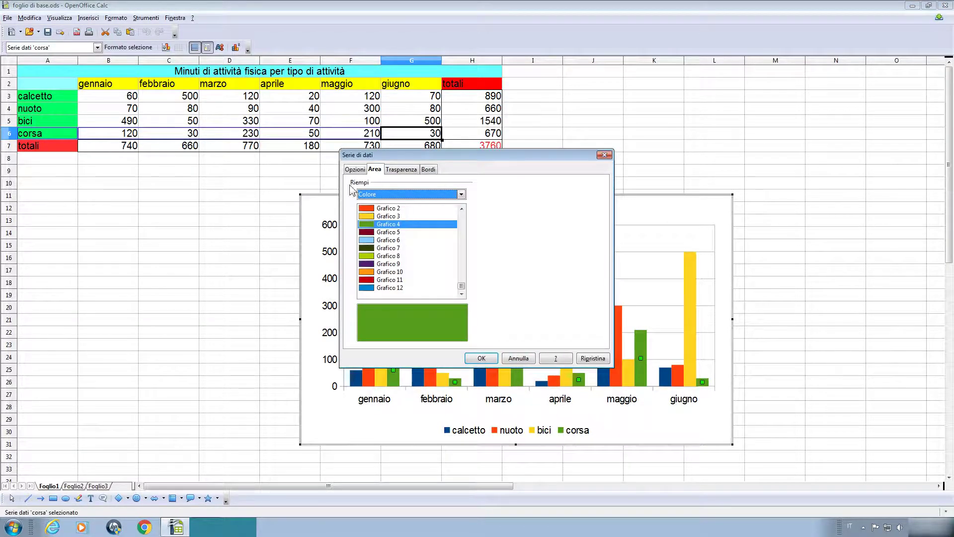
pyautogui.click(357, 169)
pyautogui.click(375, 169)
pyautogui.click(395, 264)
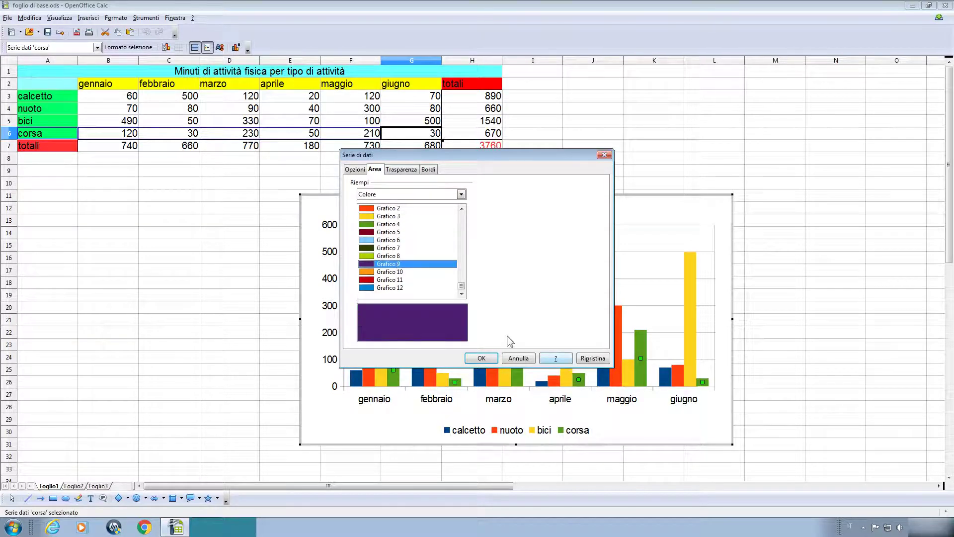
pyautogui.click(401, 169)
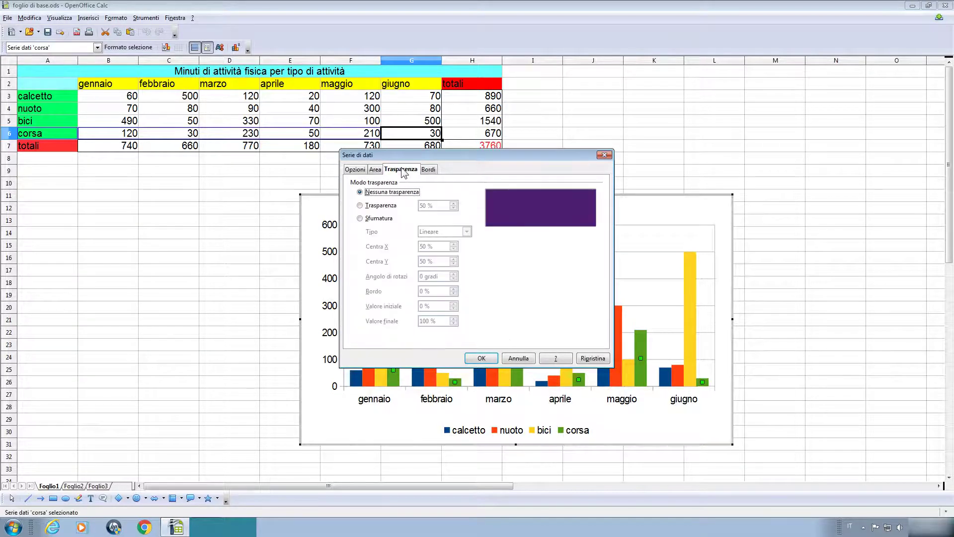
pyautogui.click(428, 170)
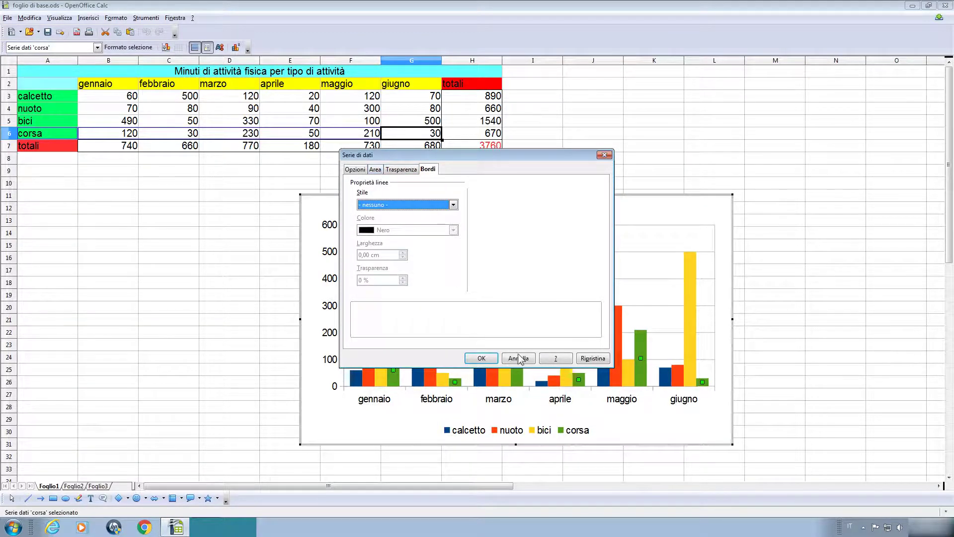
pyautogui.click(489, 362)
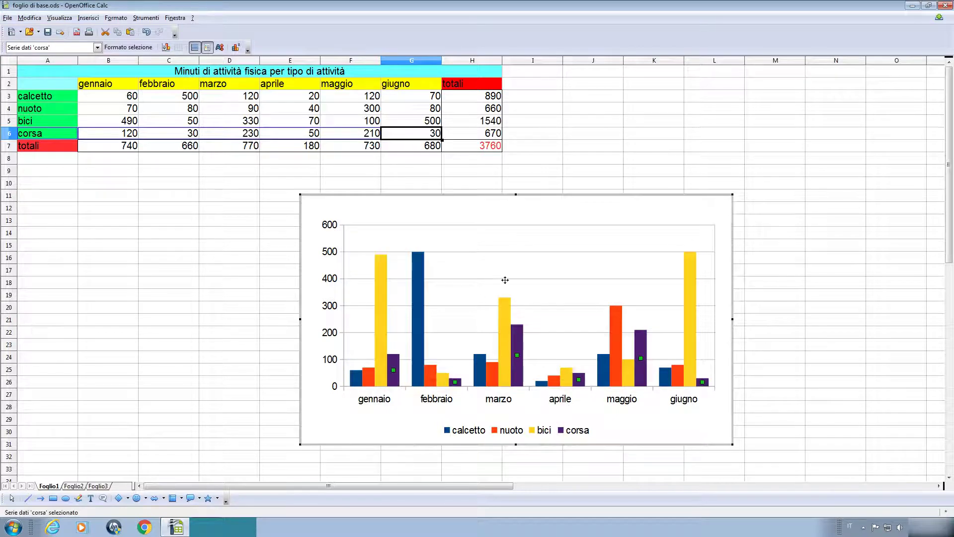
pyautogui.click(520, 432)
# Step: Set the legend font style to Corsivo and confirm with OK
pyautogui.doubleClick(519, 432)
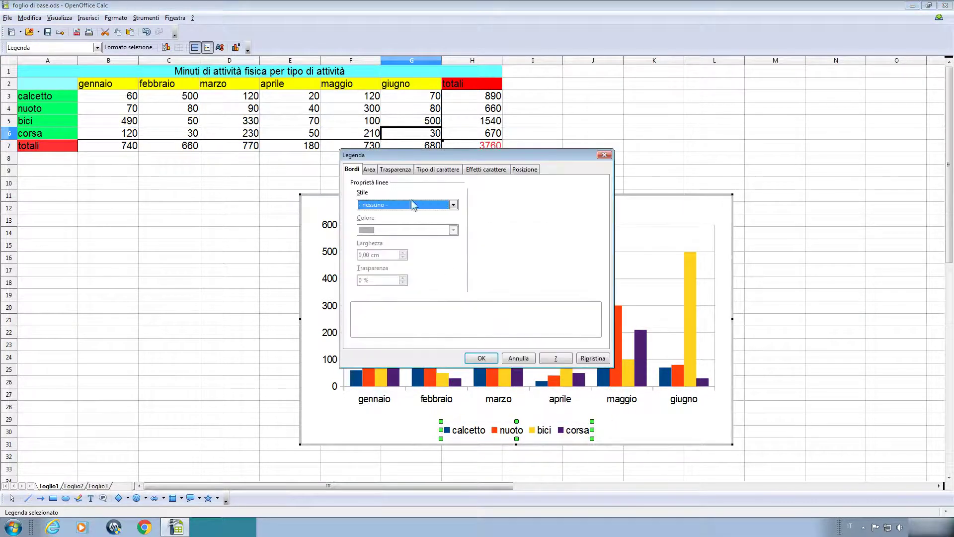
pyautogui.click(427, 170)
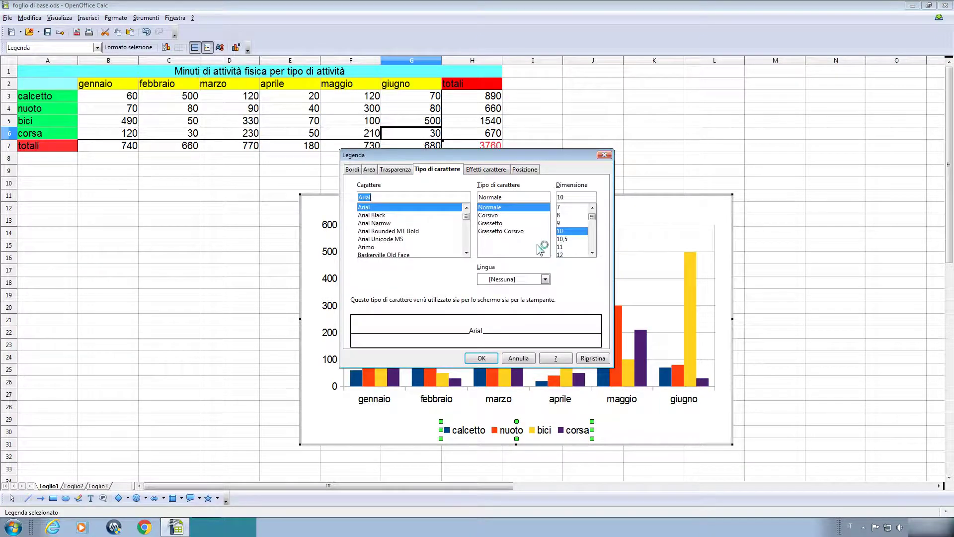
pyautogui.click(490, 170)
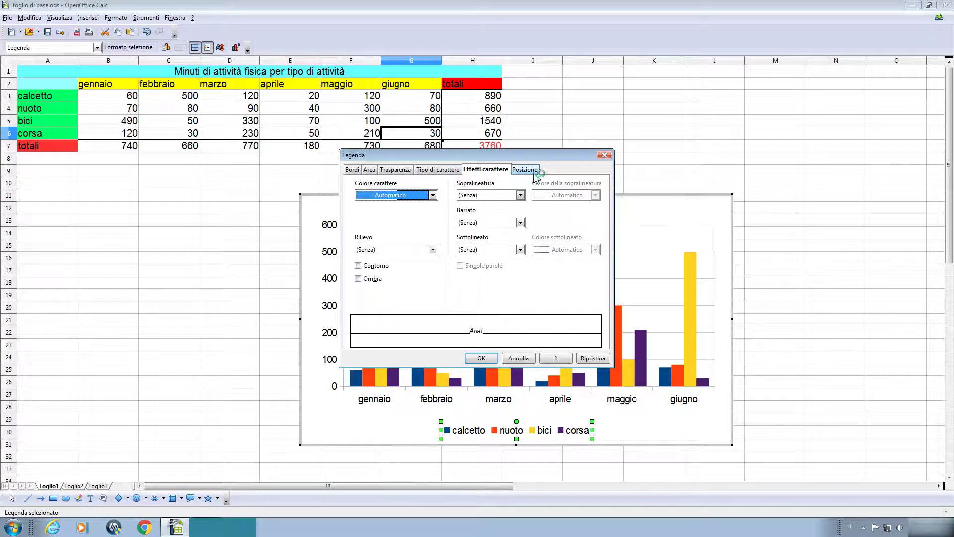
pyautogui.click(527, 169)
pyautogui.click(384, 170)
pyautogui.click(353, 170)
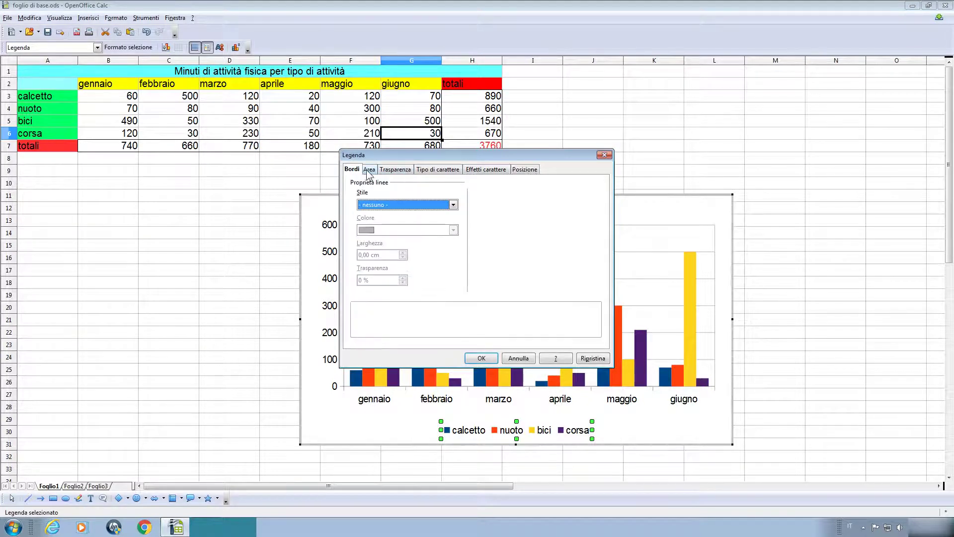
pyautogui.click(369, 170)
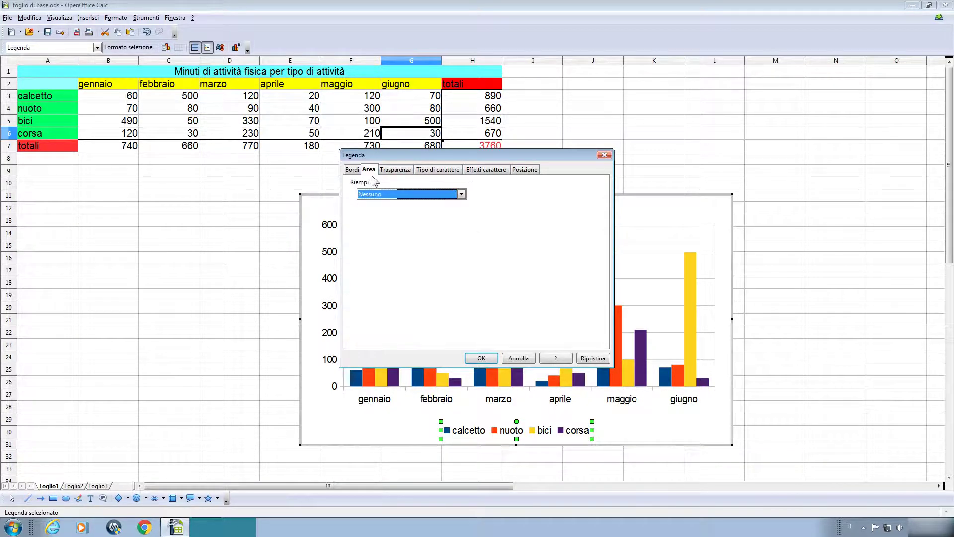
pyautogui.click(481, 358)
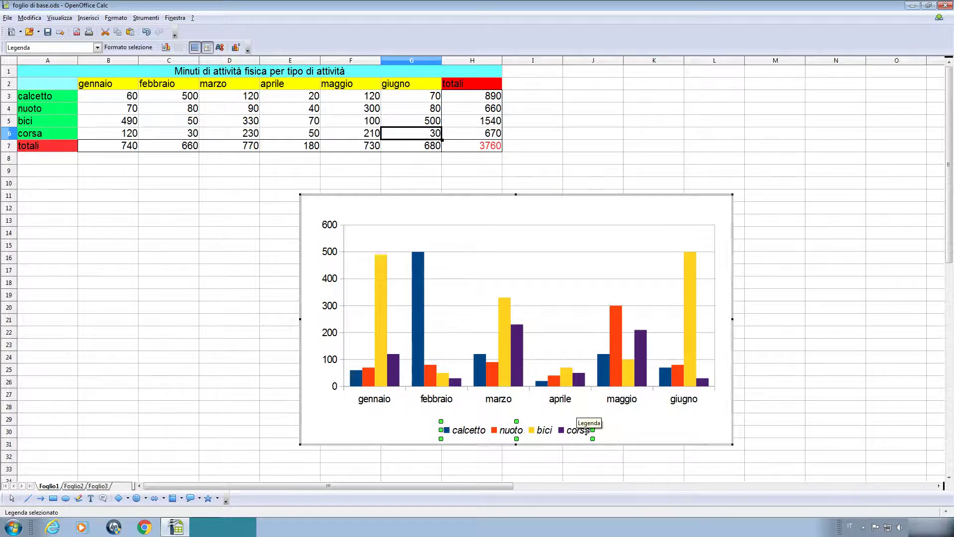
pyautogui.click(634, 426)
# Step: Inspect the Pareti del grafico settings, close them unchanged, and exit chart editing
pyautogui.click(510, 222)
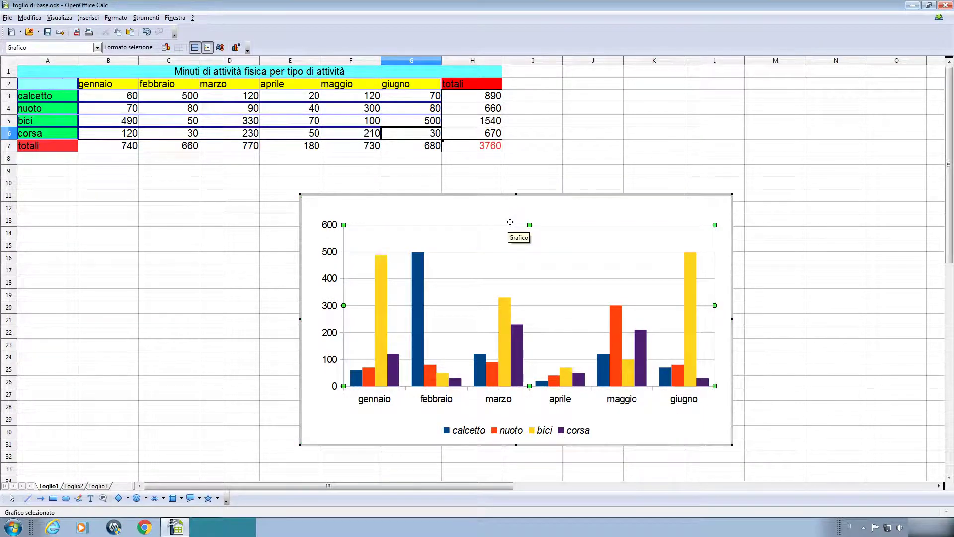
pyautogui.doubleClick(511, 229)
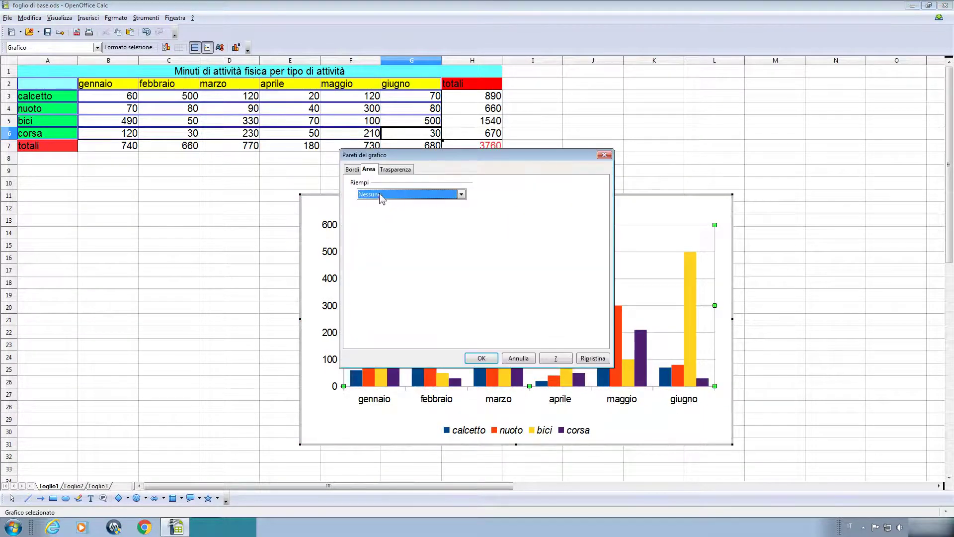
pyautogui.click(395, 170)
pyautogui.click(356, 170)
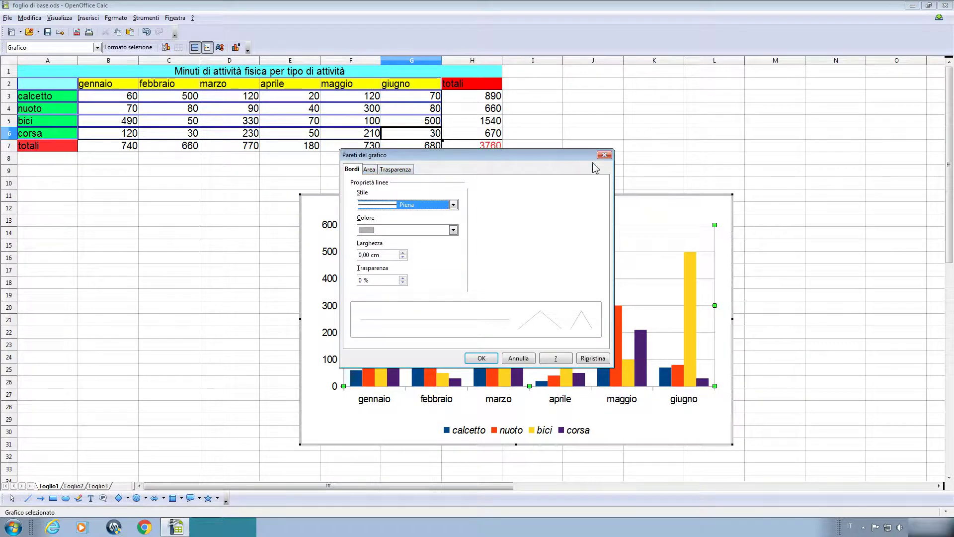
pyautogui.click(605, 155)
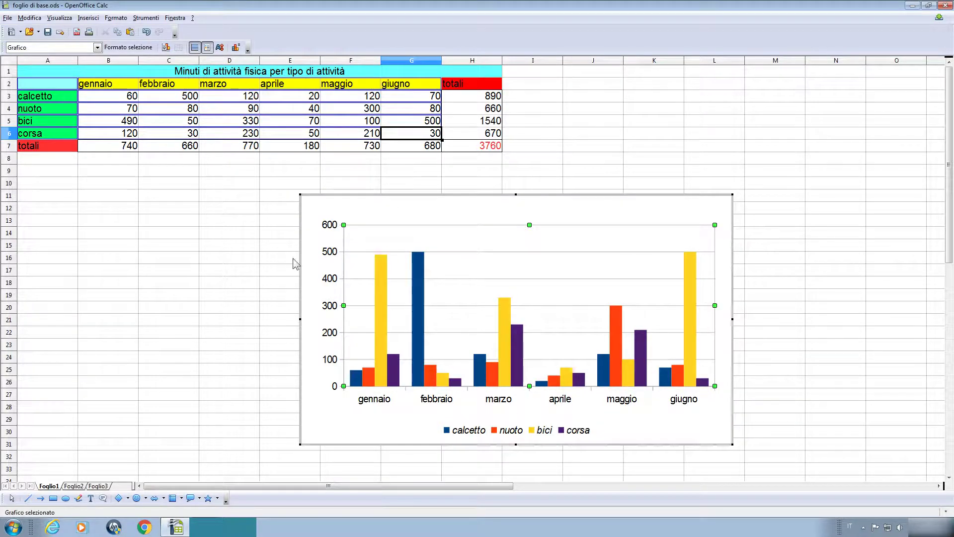
pyautogui.click(332, 262)
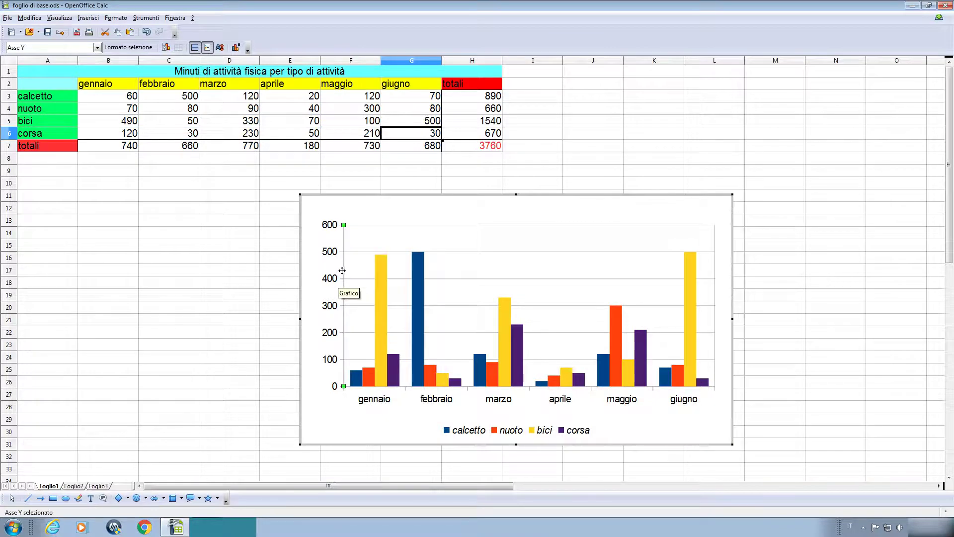
pyautogui.doubleClick(342, 270)
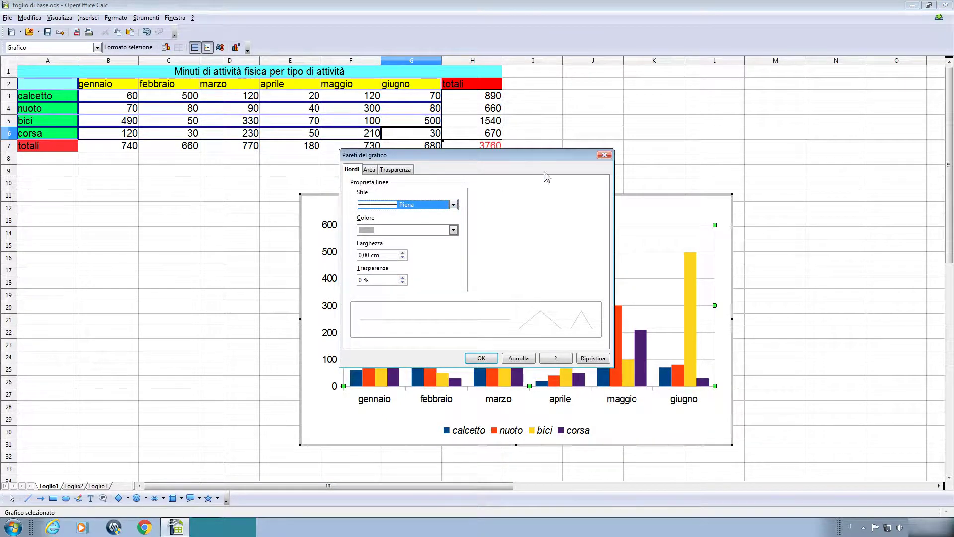
pyautogui.click(605, 155)
# Step: Shrink the chart to about 8 × 7 cm and move it left, directly under the data table
pyautogui.click(734, 208)
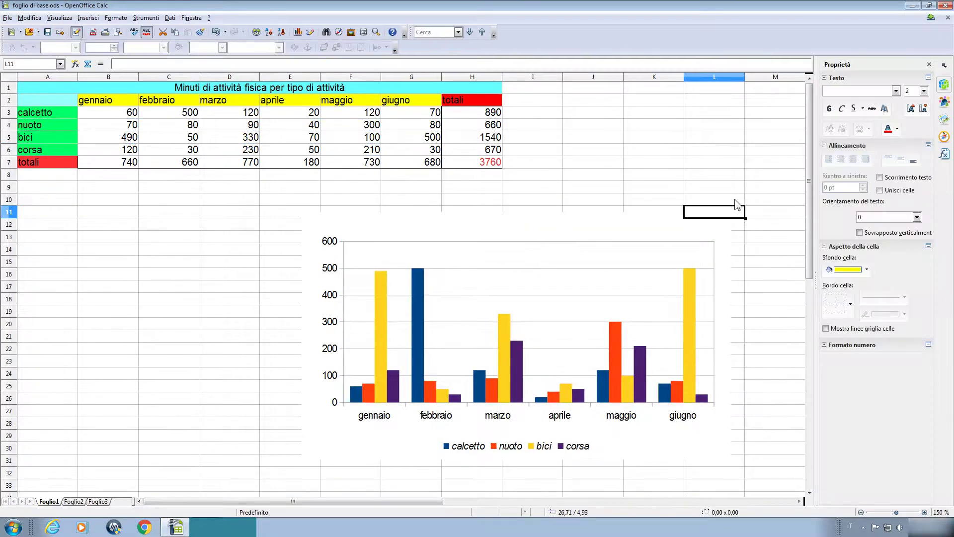
pyautogui.click(696, 254)
pyautogui.moveTo(732, 211); pyautogui.dragTo(770, 182)
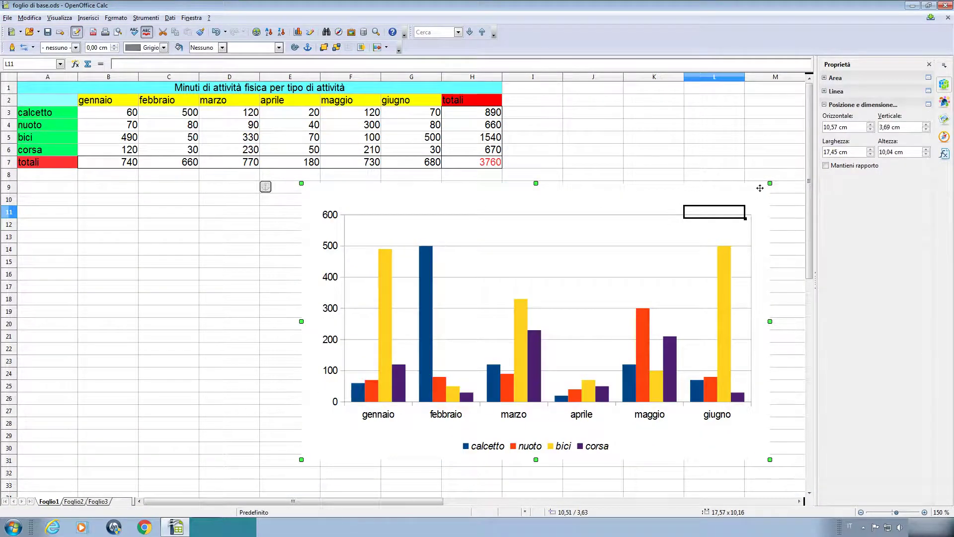
pyautogui.moveTo(768, 183); pyautogui.dragTo(526, 264)
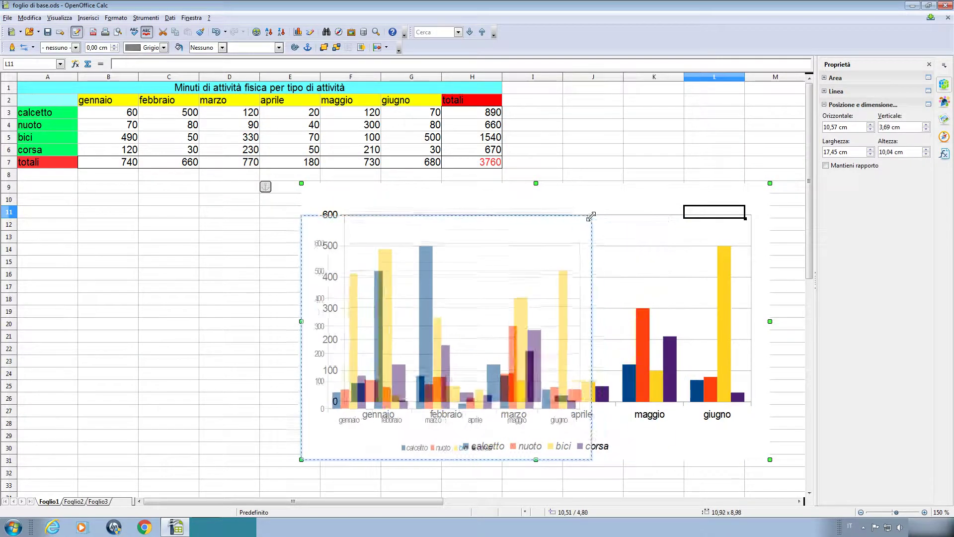
pyautogui.click(647, 201)
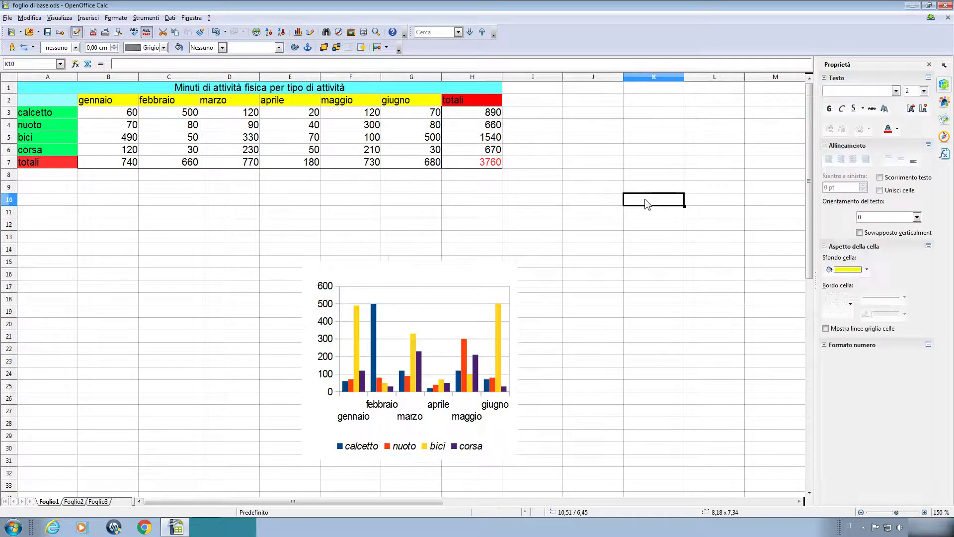
pyautogui.click(422, 311)
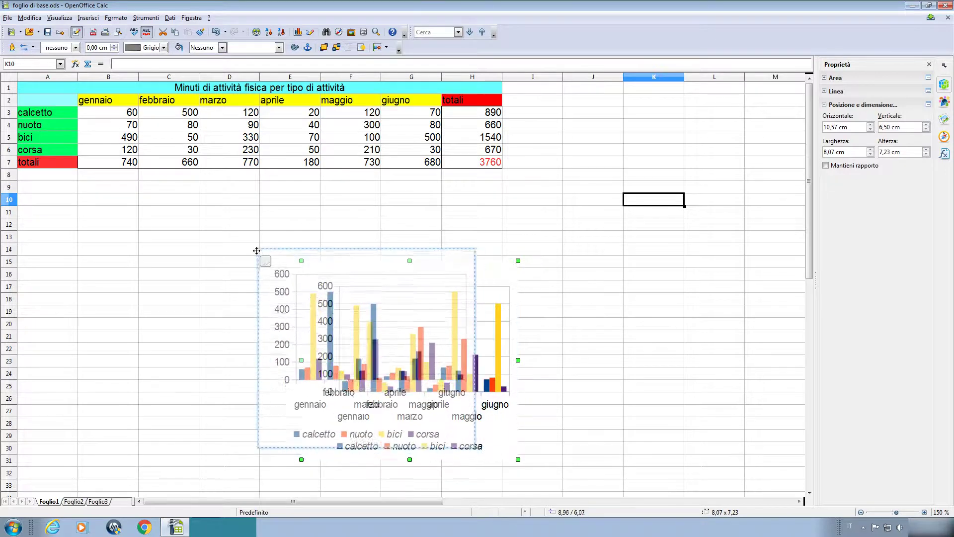
pyautogui.moveTo(302, 264); pyautogui.dragTo(256, 250)
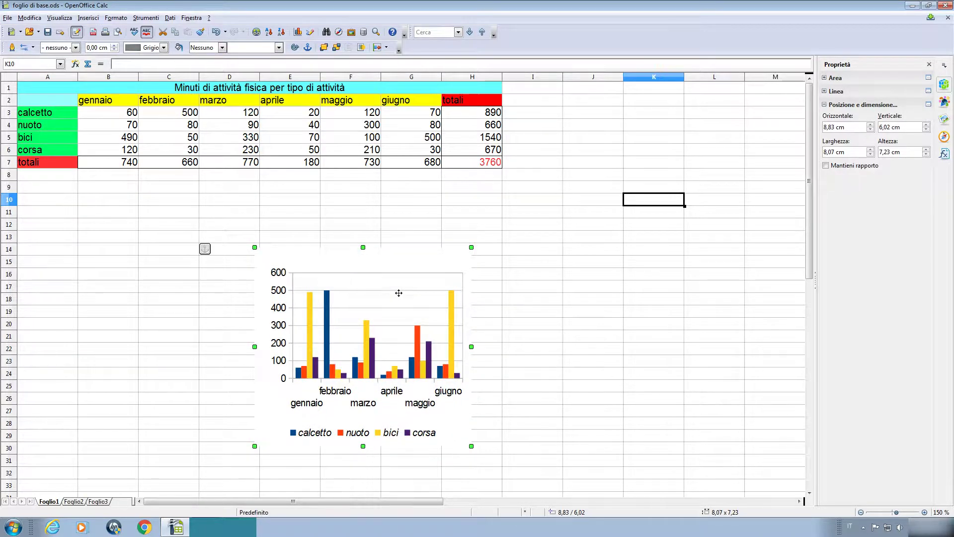
# Step: Widen the chart to 15,57 cm so all month labels sit on one line
pyautogui.click(538, 339)
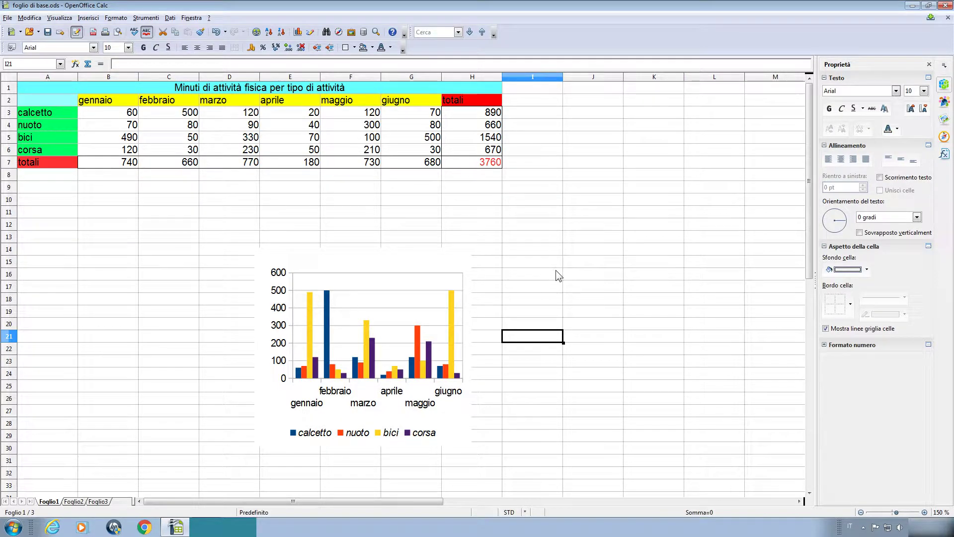
pyautogui.click(456, 318)
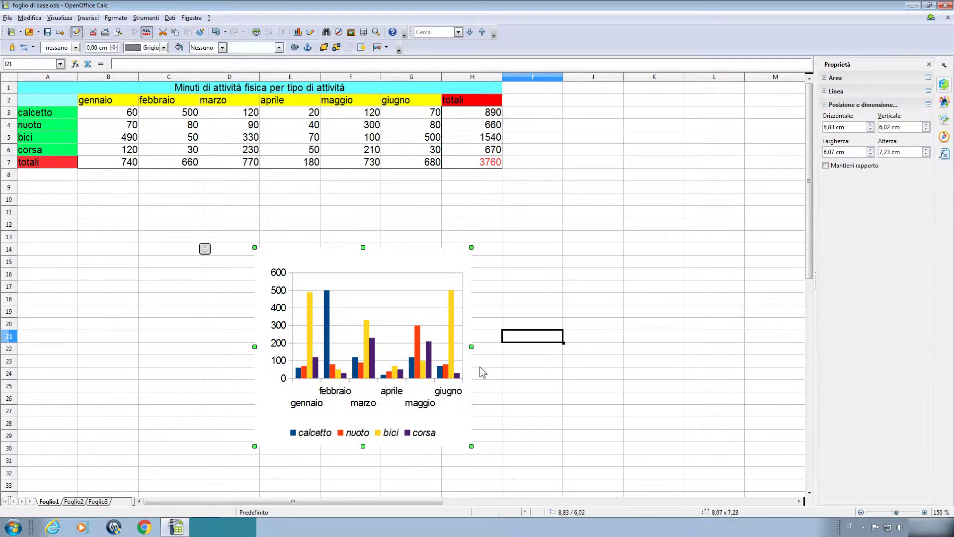
pyautogui.moveTo(471, 348); pyautogui.dragTo(672, 347)
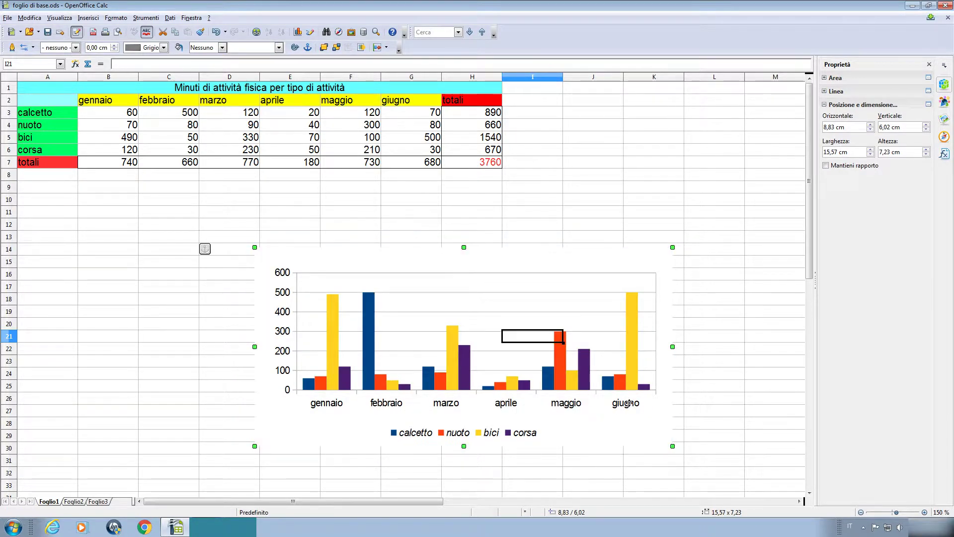
pyautogui.click(762, 348)
pyautogui.click(611, 424)
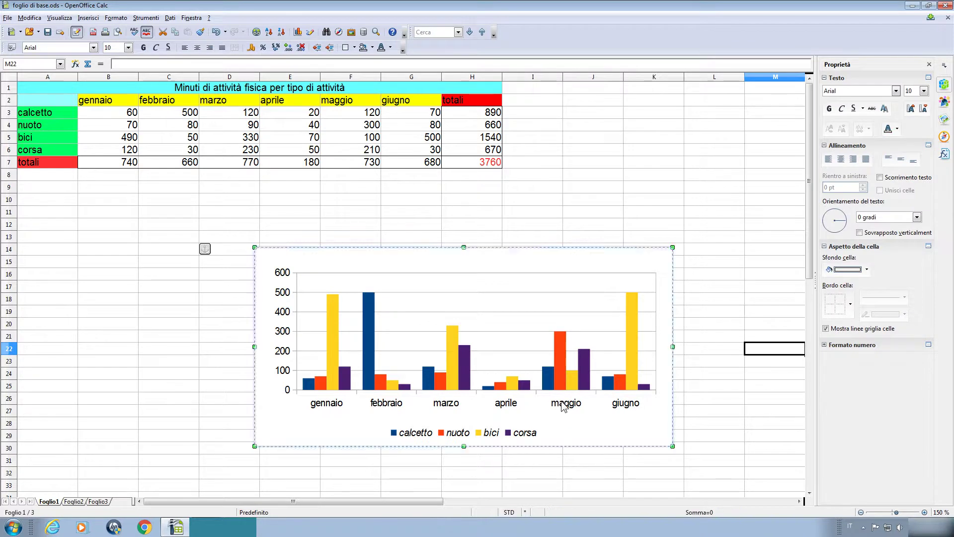